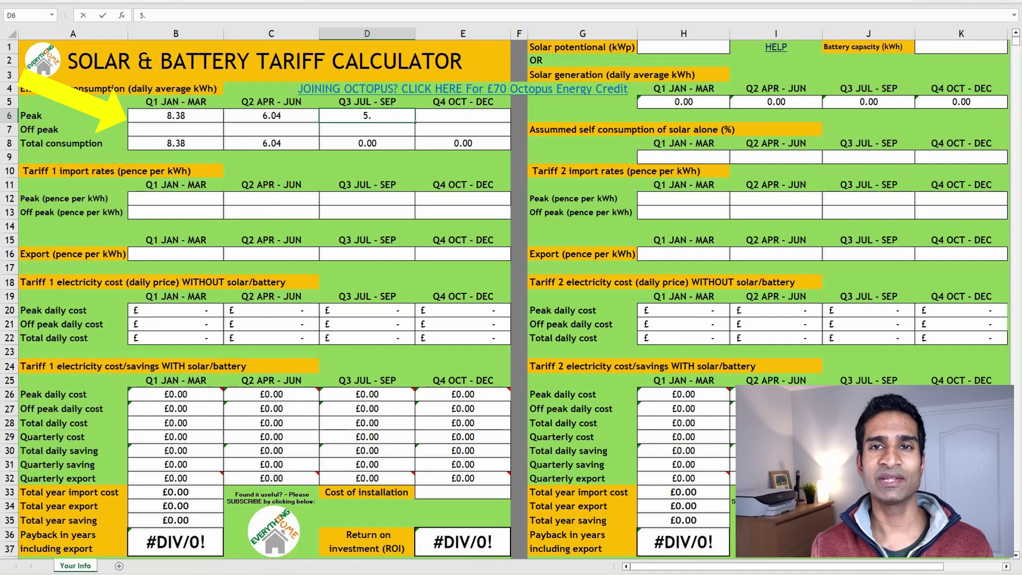
Complete the peak electricity consumption row with 5.94 for Q3 and 8.64 for Q4
key(Tab)
text(8.64)
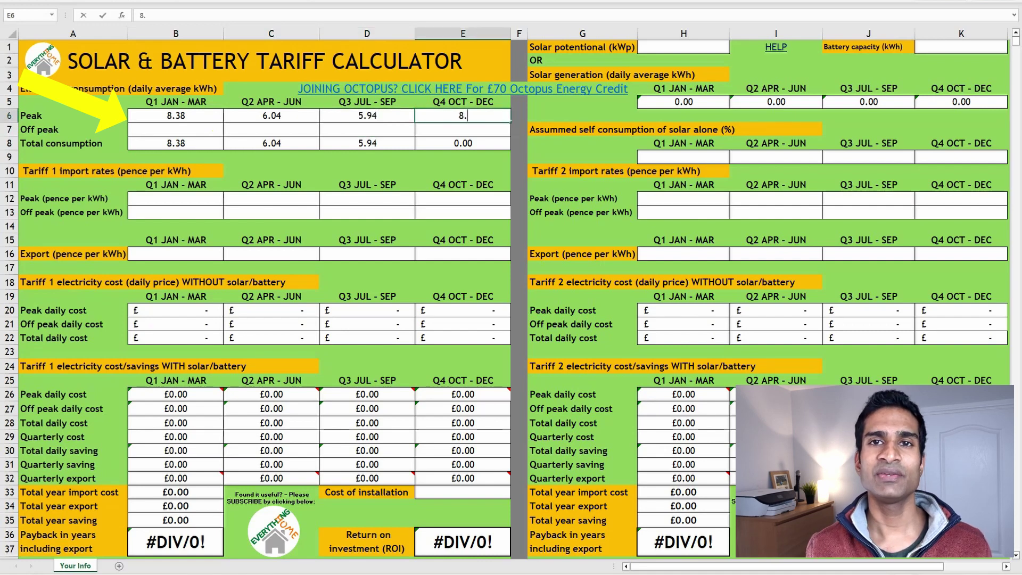
key(Return)
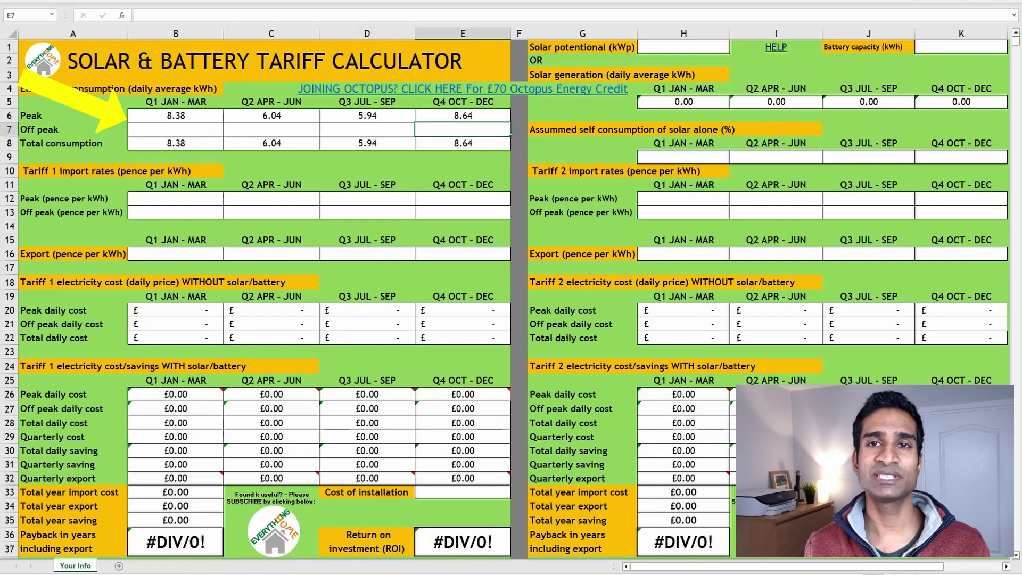
Enter the off-peak daily consumption as 9.00 for Q1, 7.61 for Q2, 8.21 for Q3 and 8.23 for Q4
key(Left)
key(Left)
key(Left)
text(9)
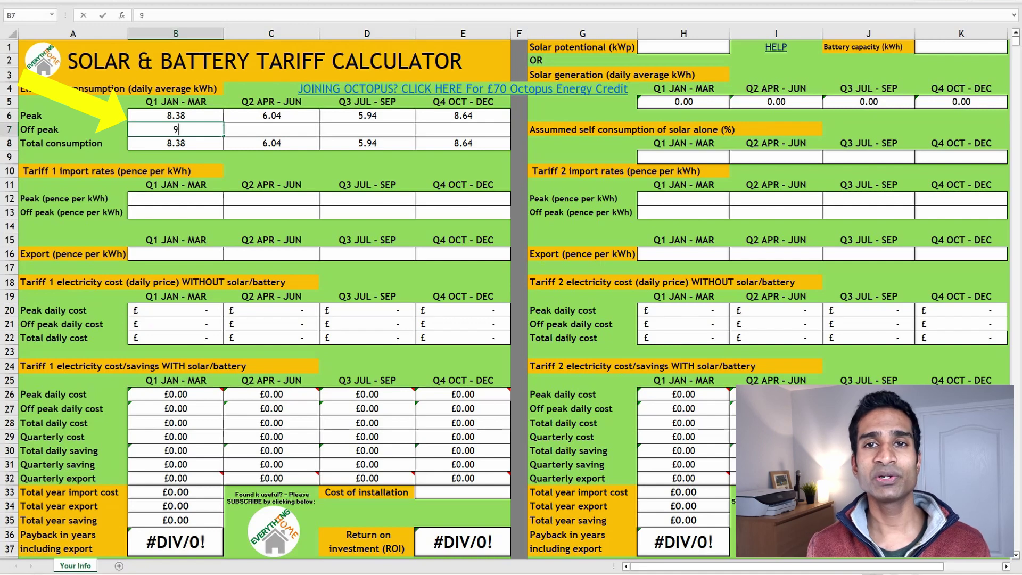
text(.00)
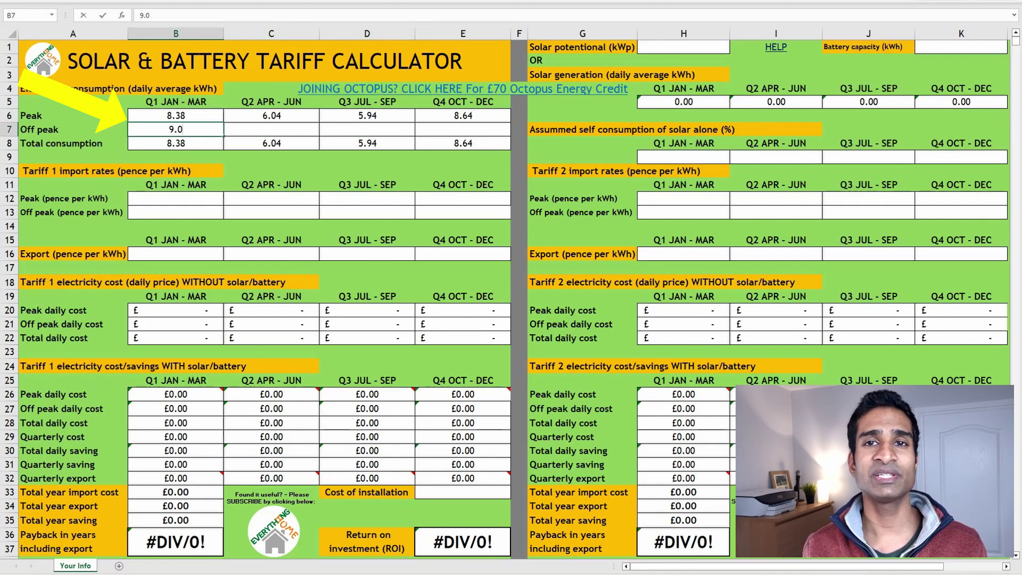
key(Tab)
text(7.61)
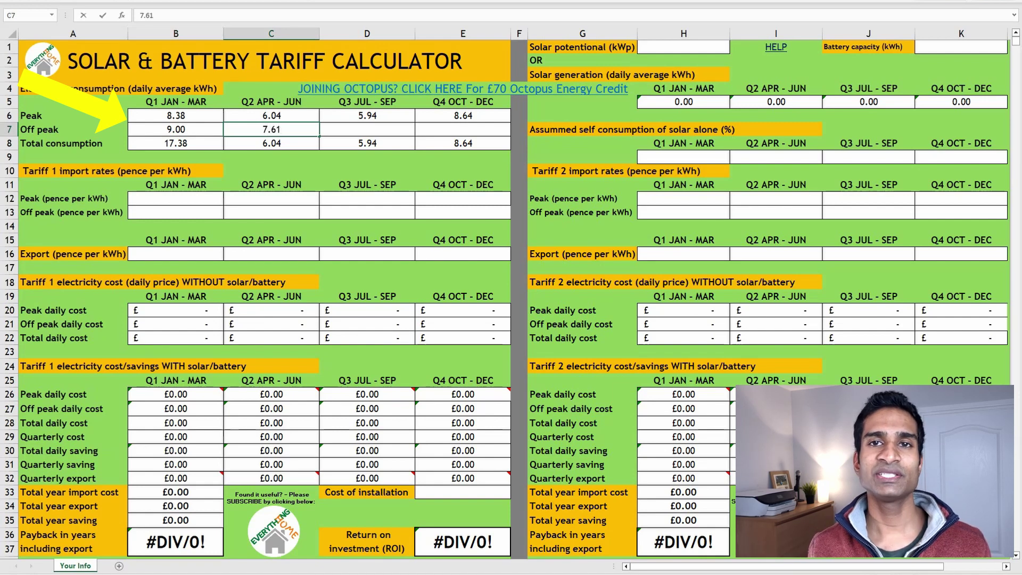
key(Tab)
text(8.21)
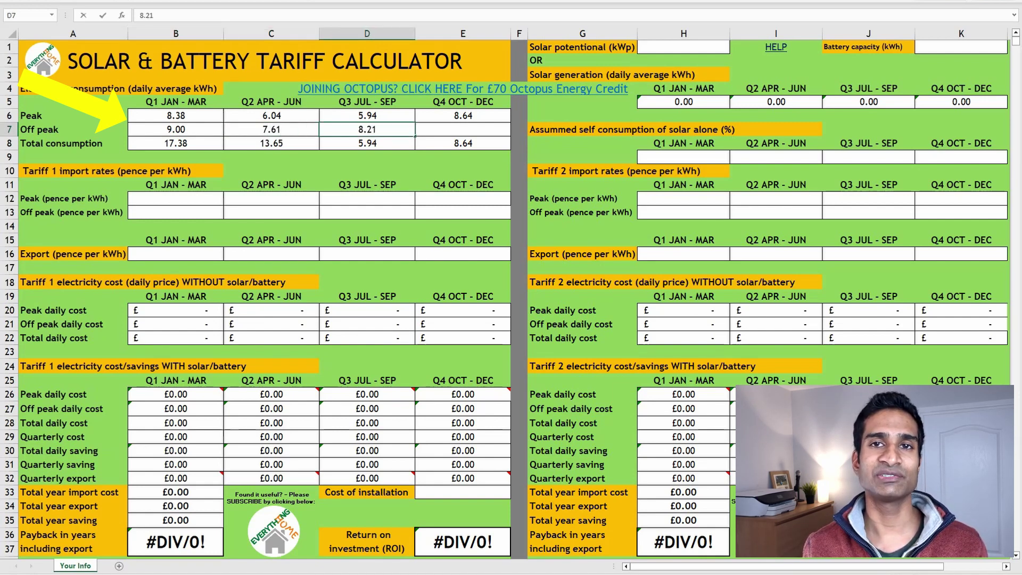
key(Tab)
text(8.23)
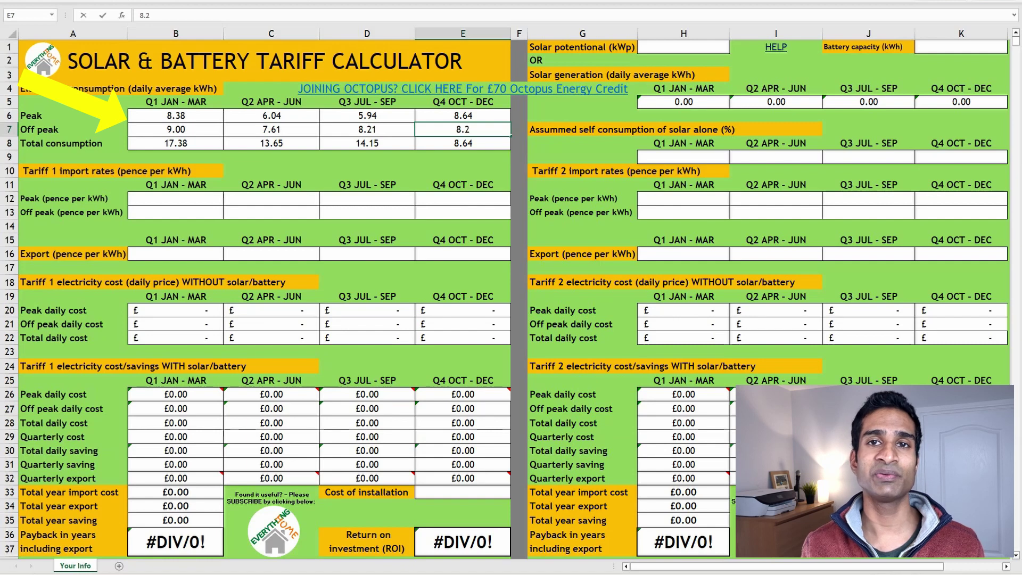
key(Return)
Select the Q1 peak import rate cell of Tariff 1
key(Down)
key(Down)
key(Down)
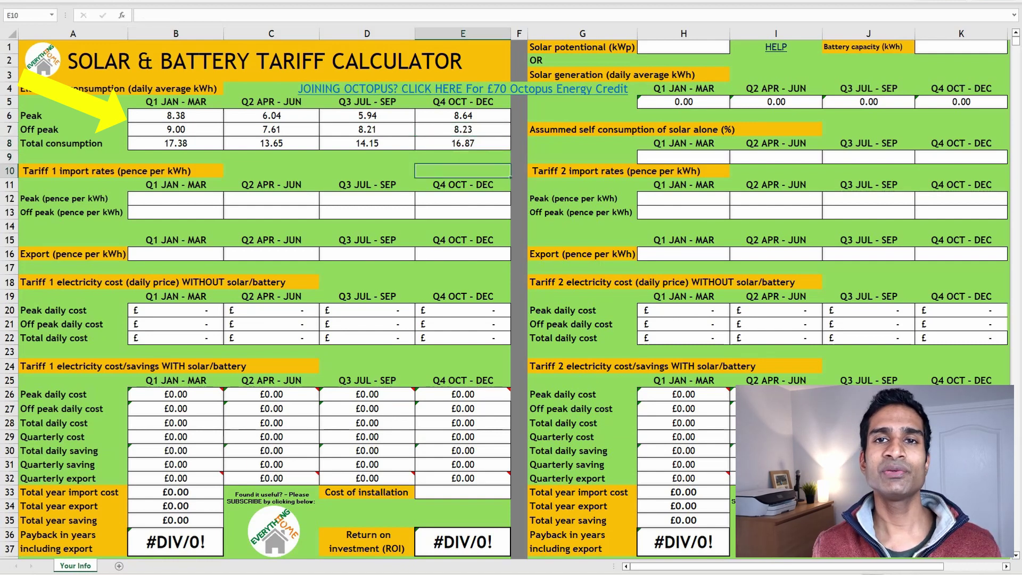
key(Left)
key(Left)
key(Left)
key(Down)
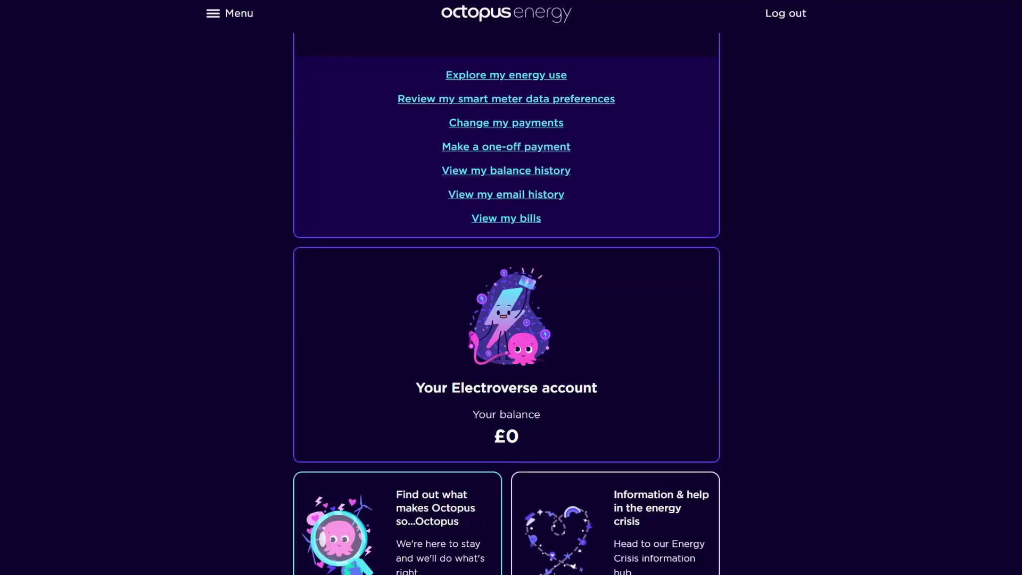
Switch to the Octopus Energy account, open the energy use page and view its smart data download section
click(543, 78)
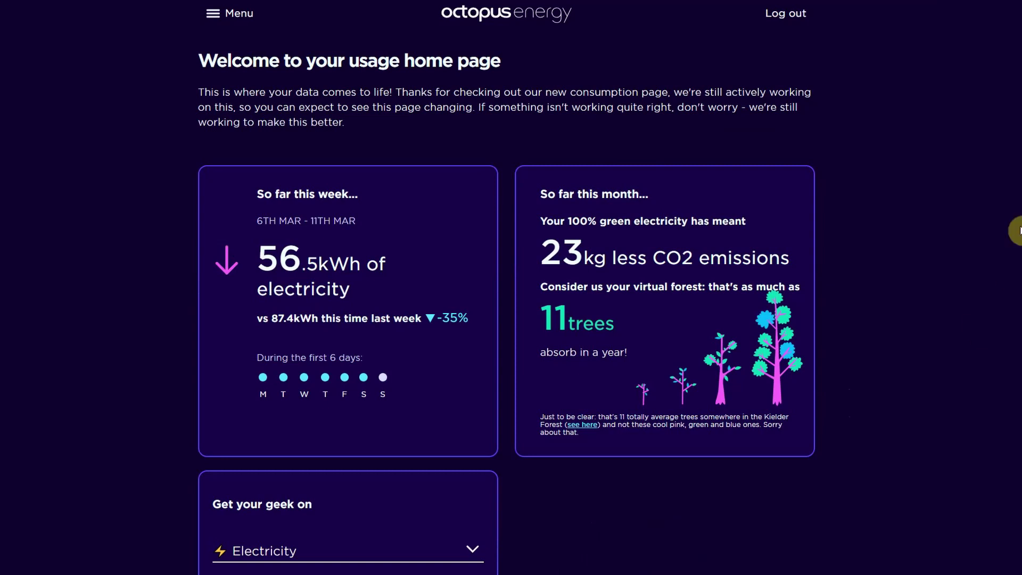
scroll(507, 303, down, 5)
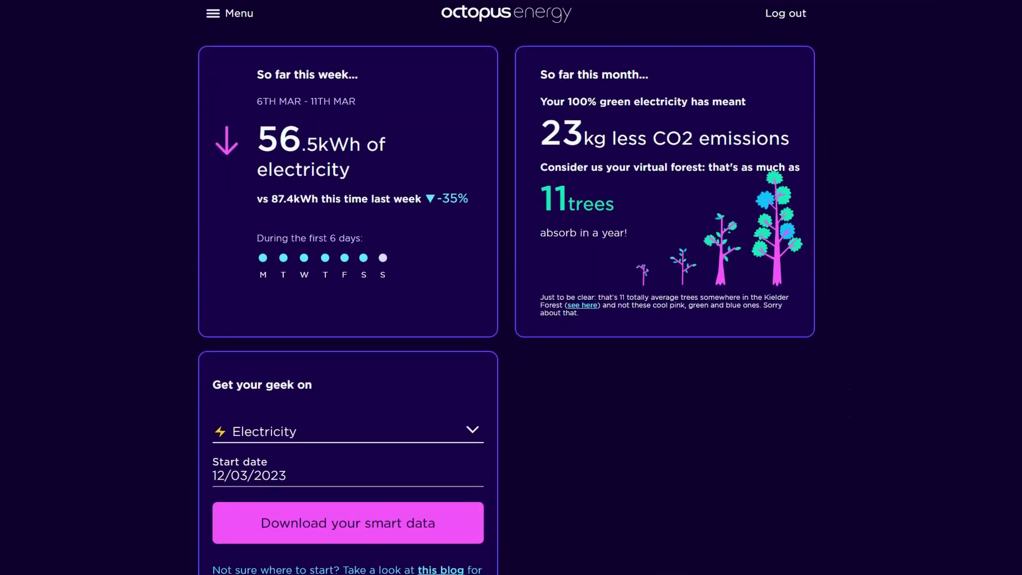
scroll(507, 304, down, 2)
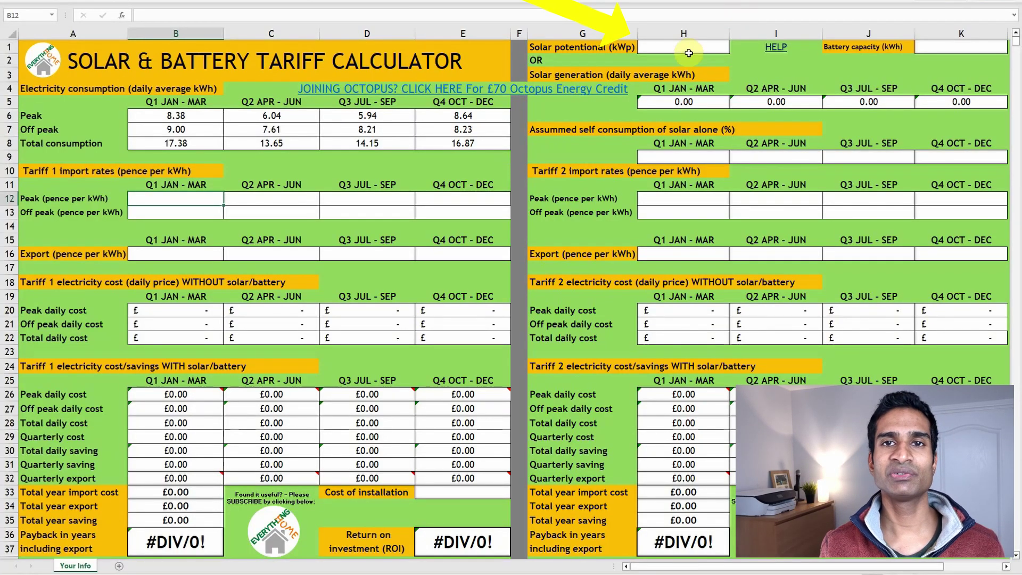
In the calculator spreadsheet, set the solar potential to 8.31 kWp and the battery capacity to 8.2 kWh
click(687, 48)
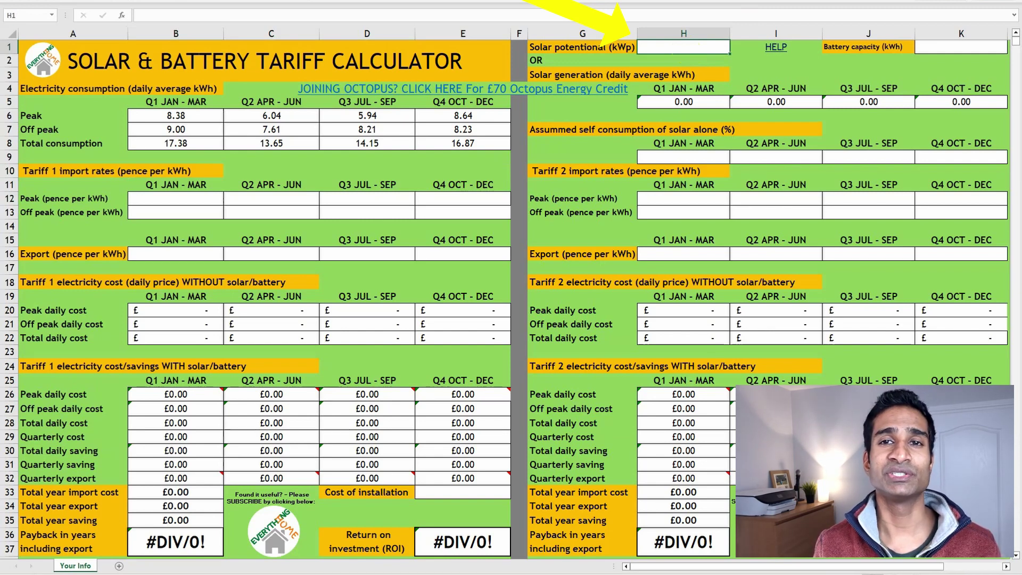
text(8.31)
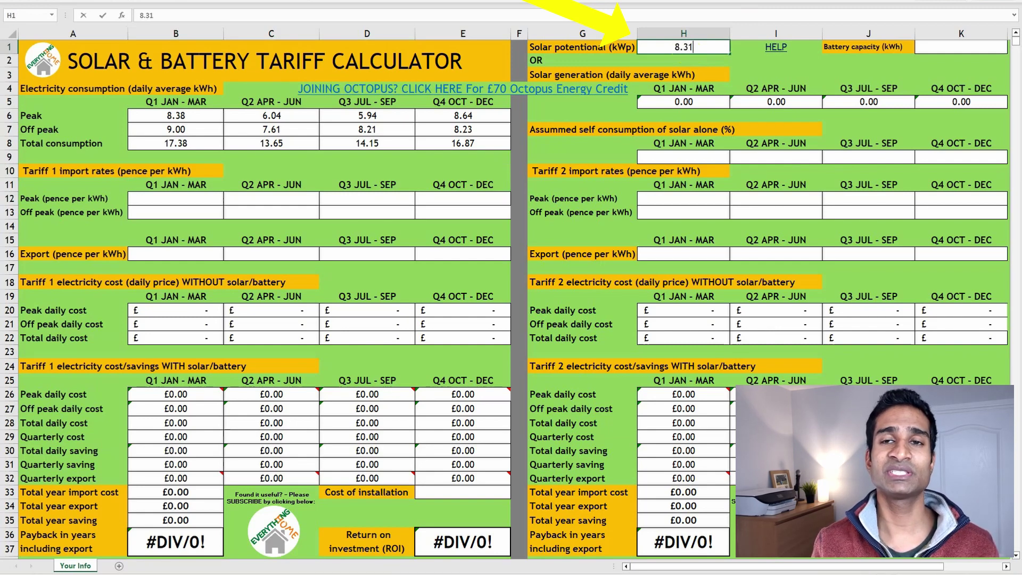
key(Return)
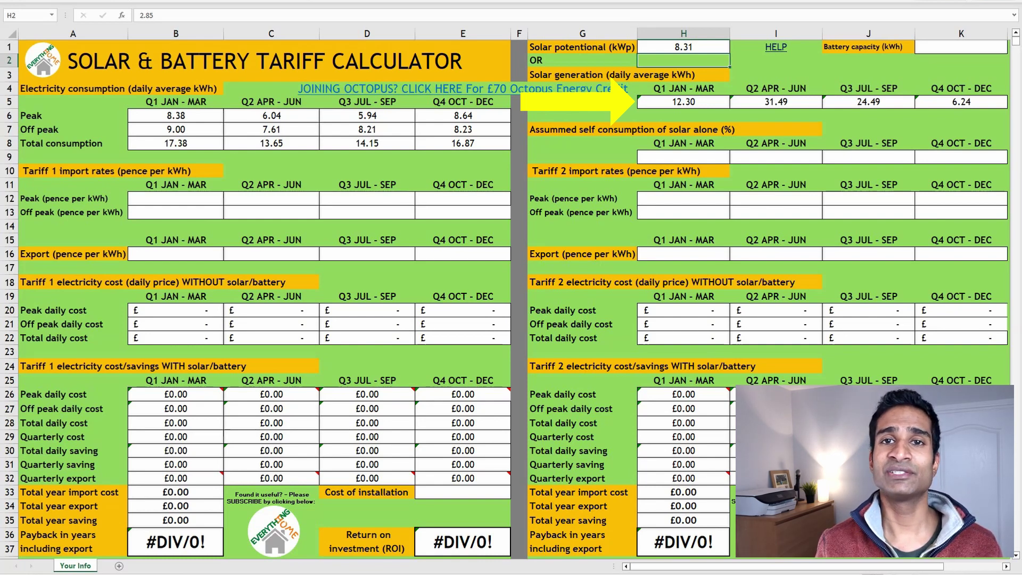
click(804, 50)
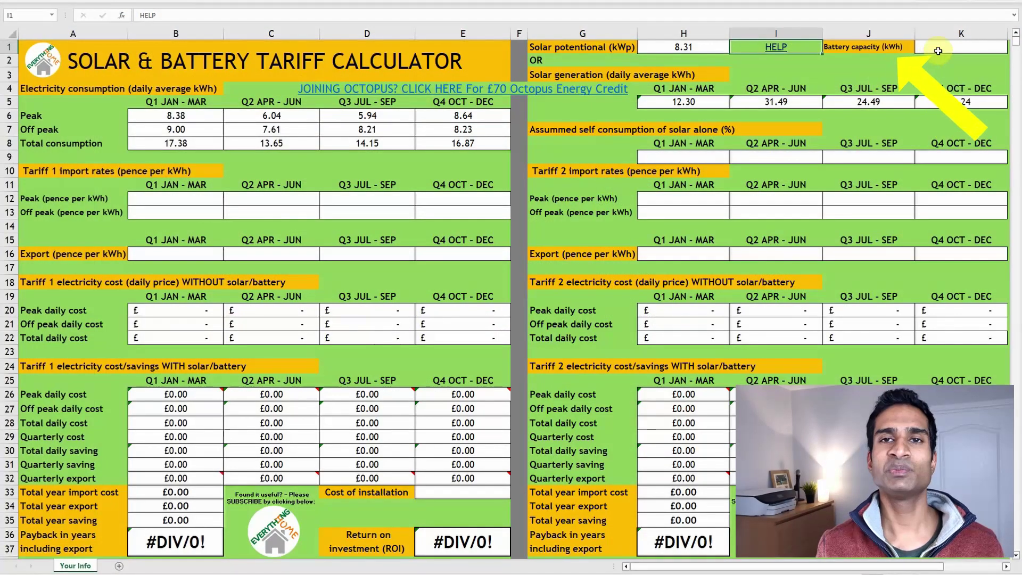
click(938, 49)
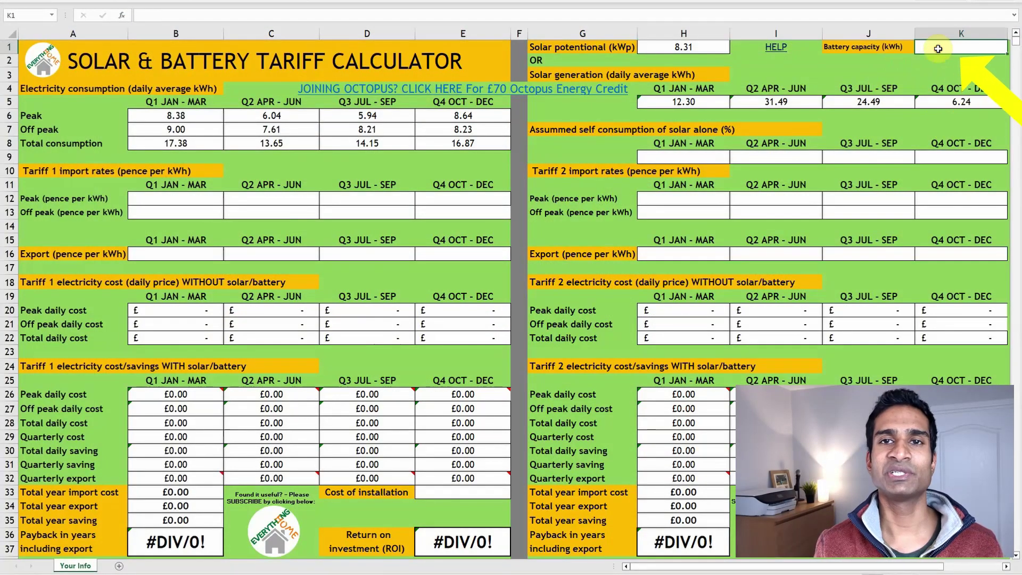
text(8.2)
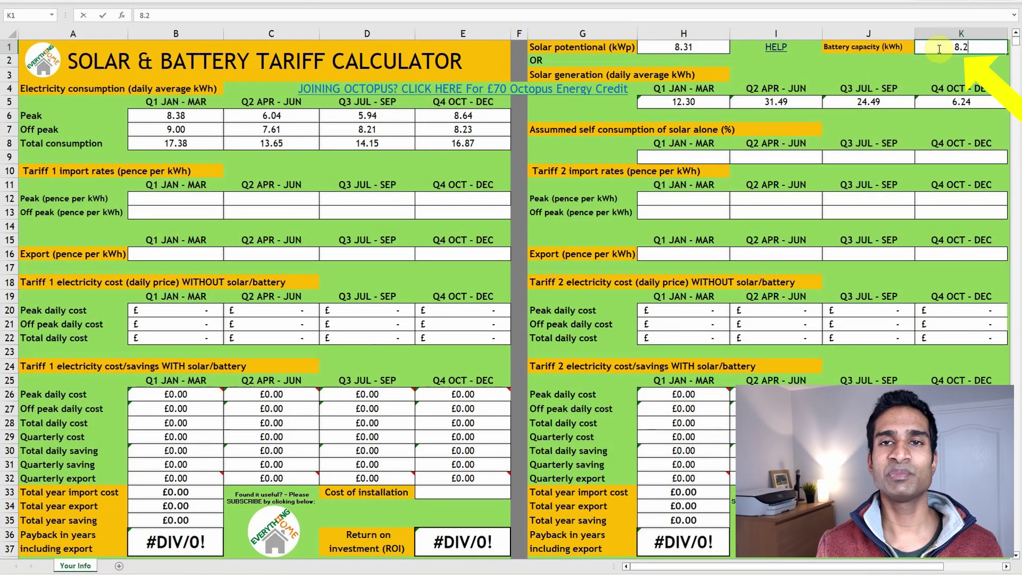
key(Return)
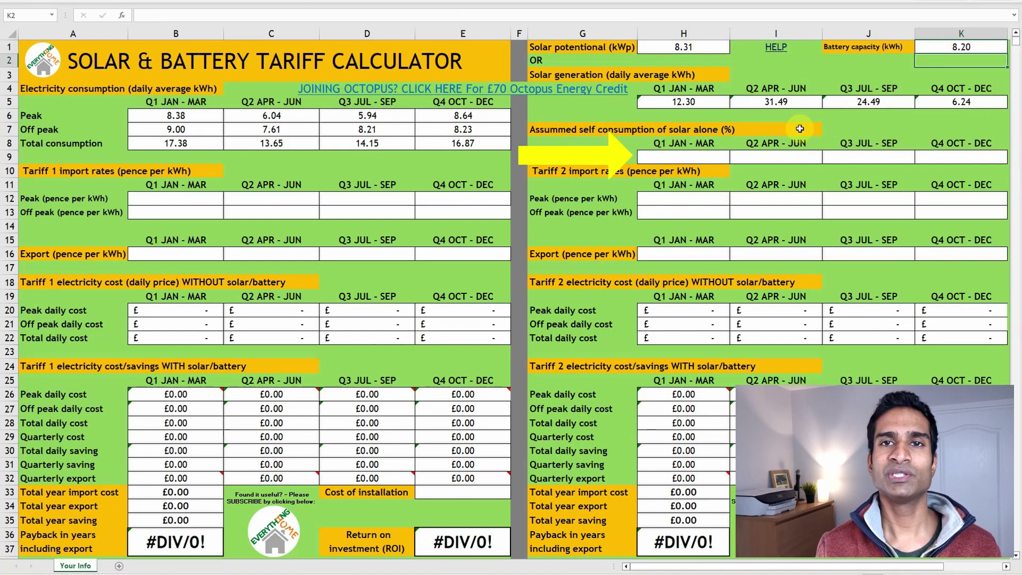
Enter the assumed self consumption of solar alone as 50% for Q1, 25% for Q2, 30% for Q3 and 50% for Q4
click(687, 158)
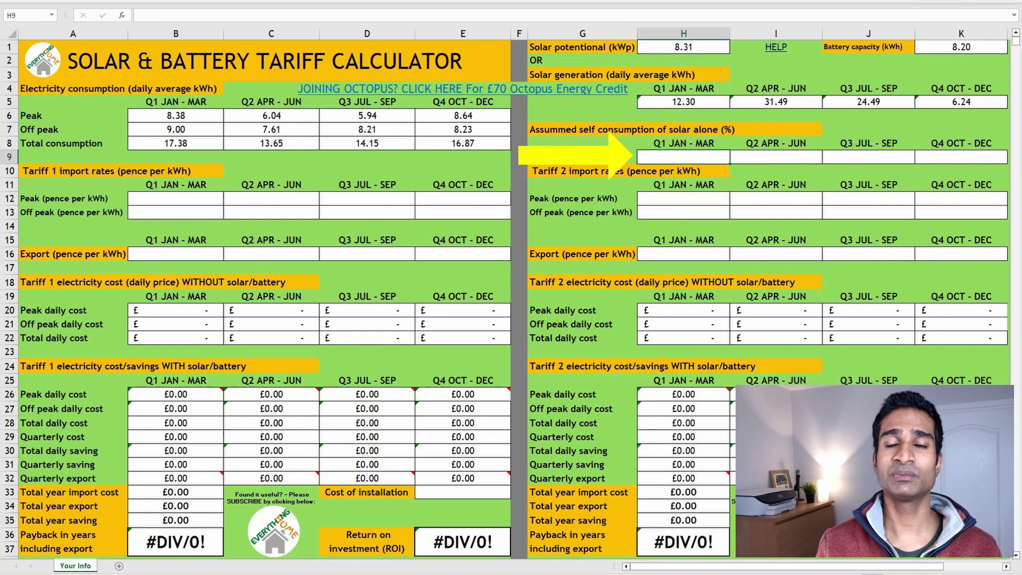
text(50)
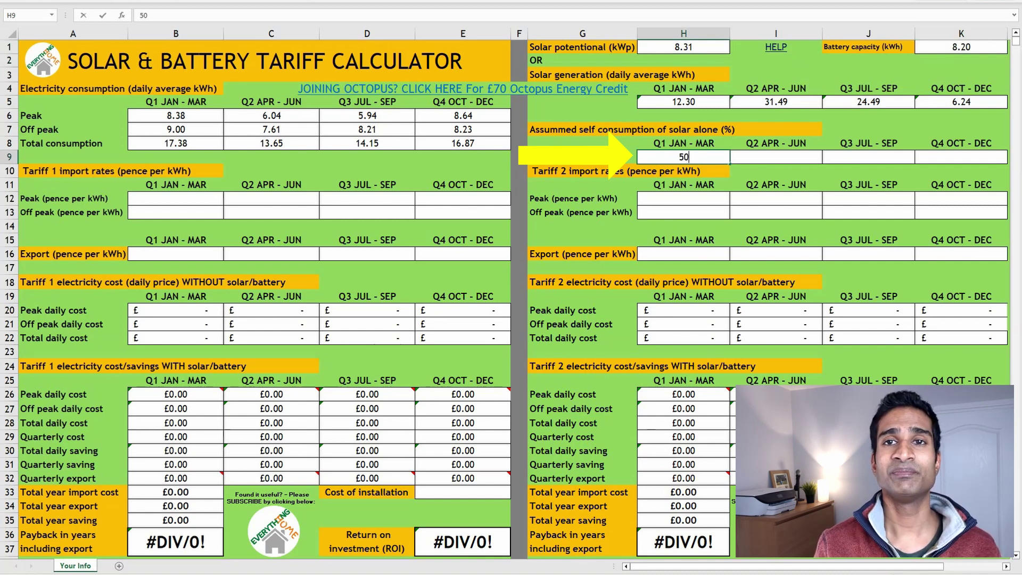
key(Tab)
text(25)
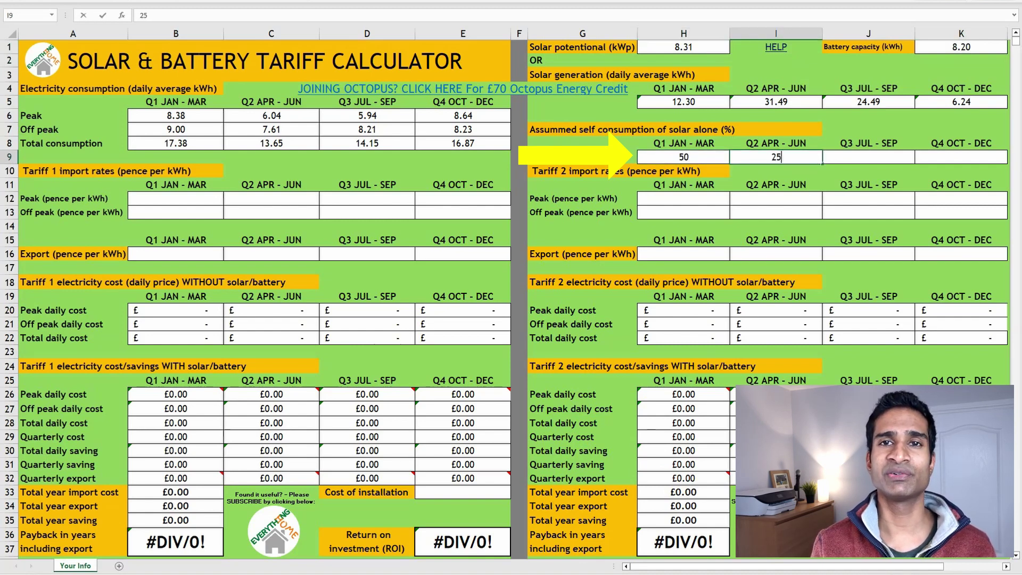
key(Tab)
text(30)
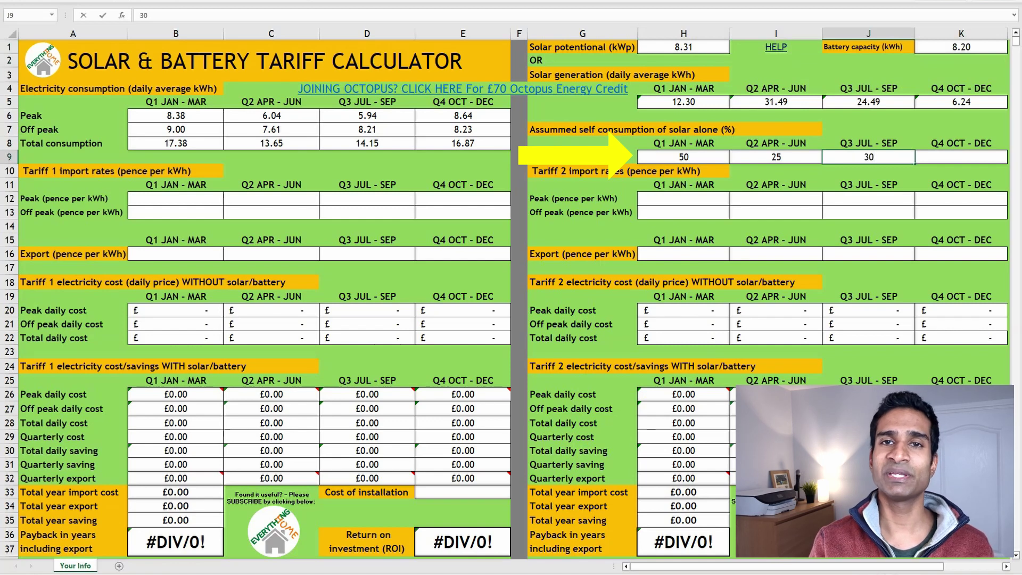
key(Tab)
text(50)
click(176, 198)
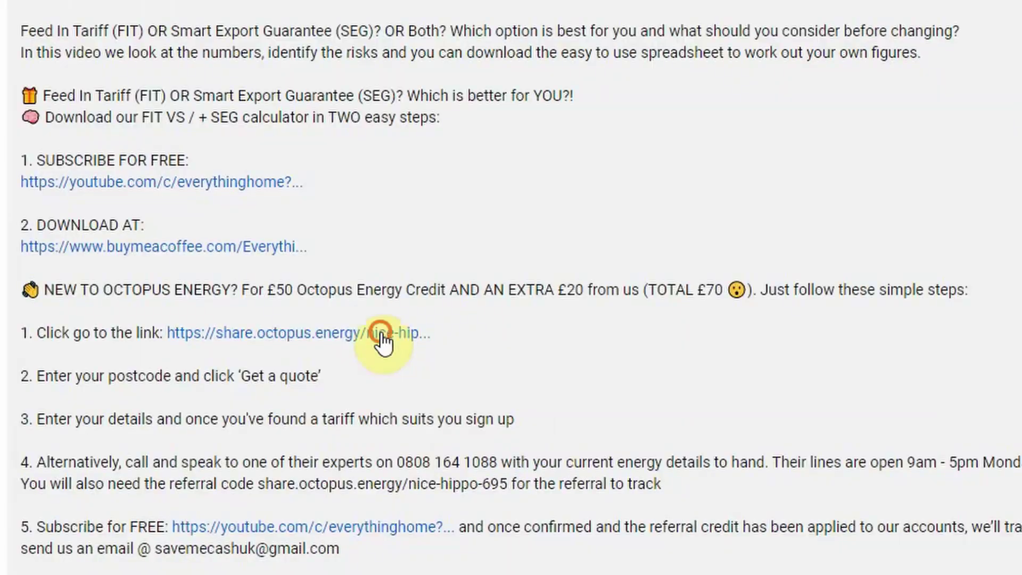
click(410, 338)
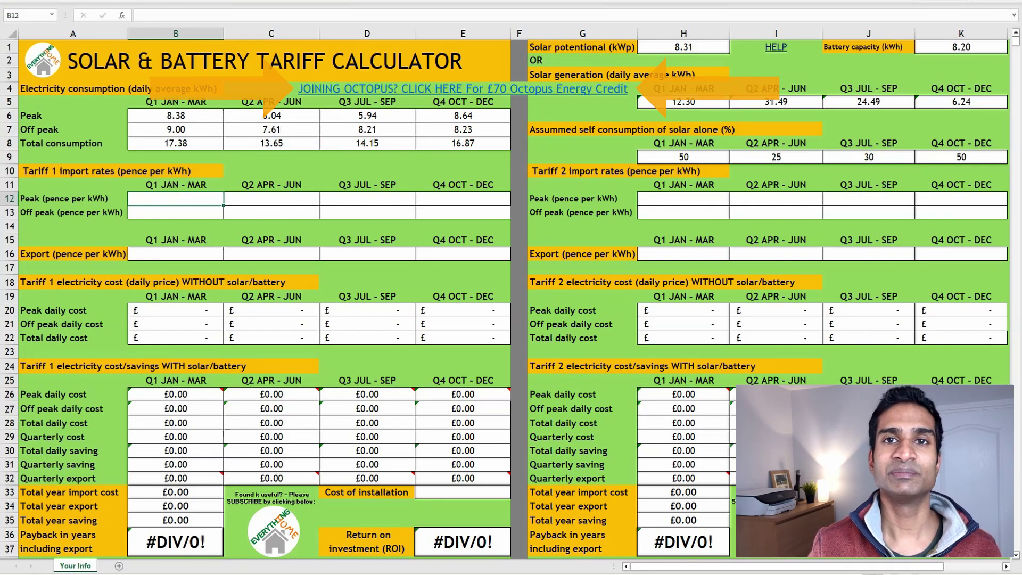
click(463, 492)
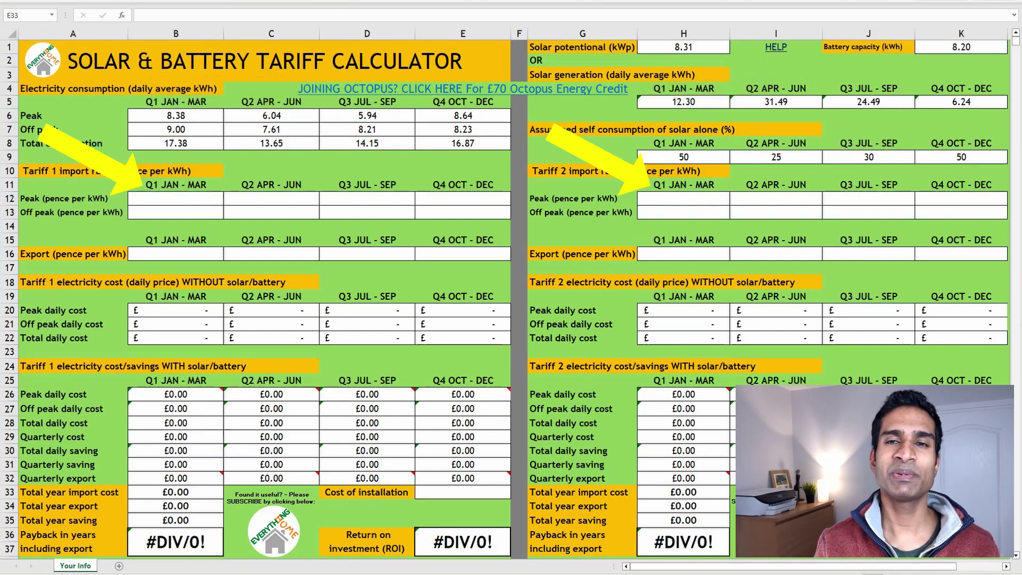
Set the Tariff 1 peak import rate to 40.6 pence per kWh for all four quarters
click(159, 198)
text(40.6)
key(Return)
click(154, 198)
drag(224, 205, 464, 207)
Set the Tariff 1 off-peak import rate to 12 pence per kWh for all four quarters
click(195, 213)
text(12)
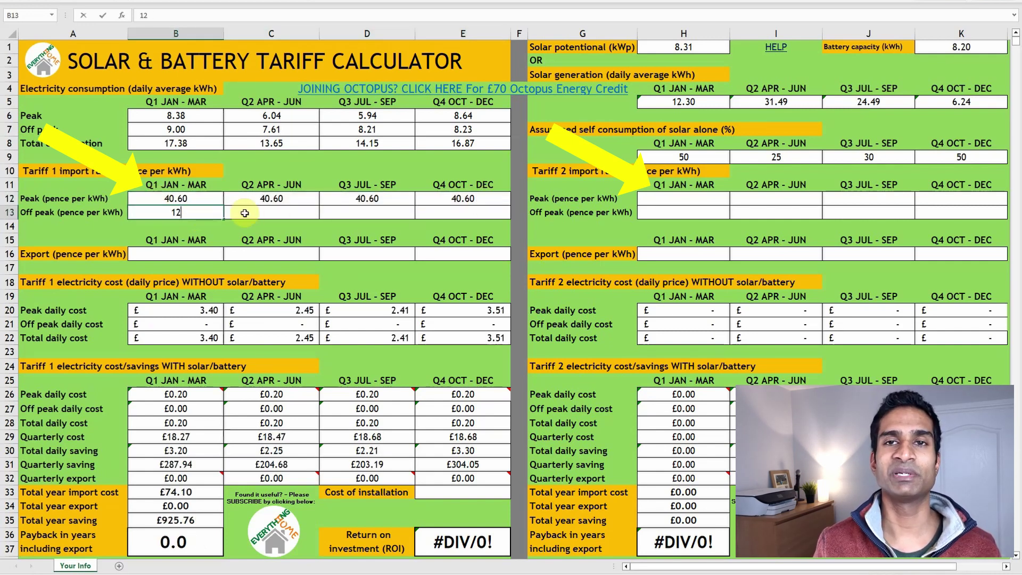
key(ctrl+Return)
drag(225, 218, 456, 212)
Set the Tariff 1 export rate to 4.1 pence per kWh for all four quarters
click(194, 256)
text(4.1)
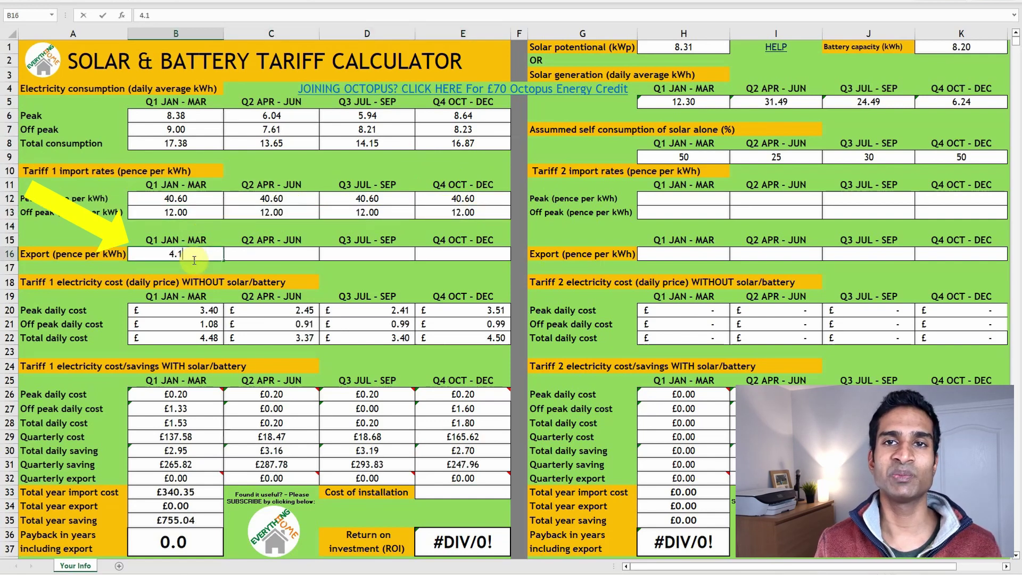
key(ctrl+Return)
drag(221, 258, 474, 254)
key(Down)
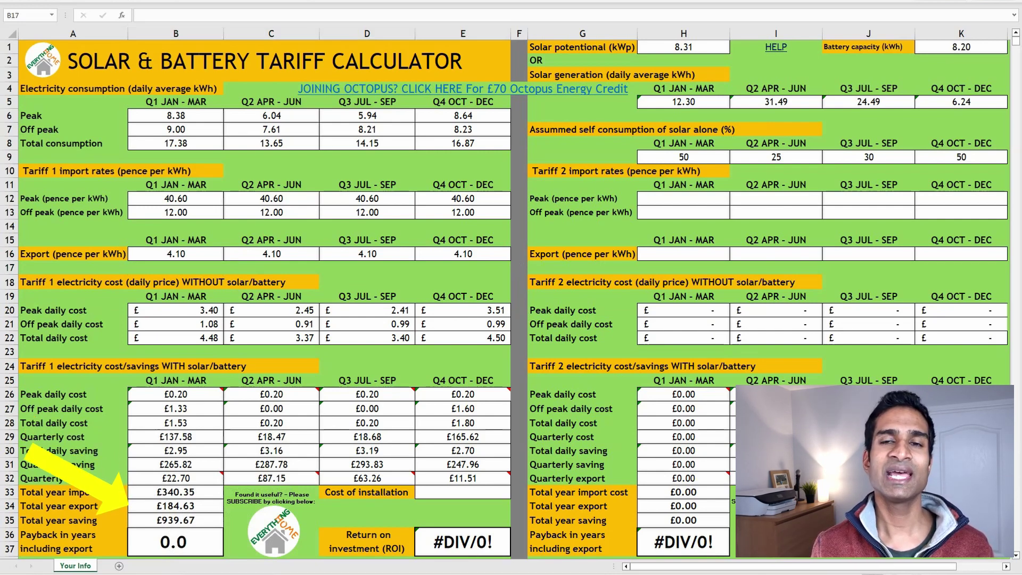
Enter 10525 as the cost of installation in the Tariff 1 section
click(466, 490)
text(10525)
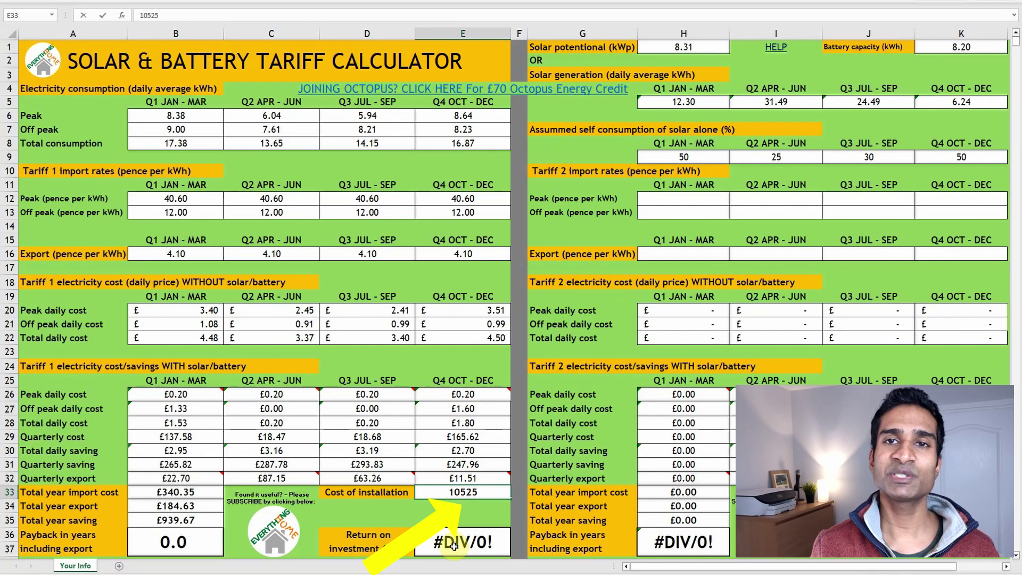
key(Return)
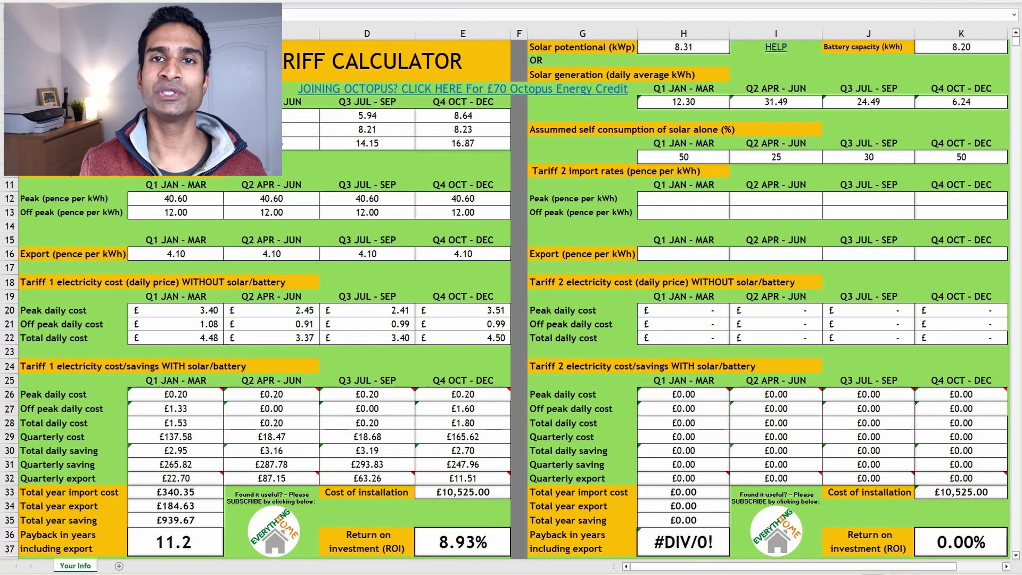
Enter the Tariff 2 import rates for Q1 as 40.6 peak and 12 off-peak pence per kWh
click(683, 198)
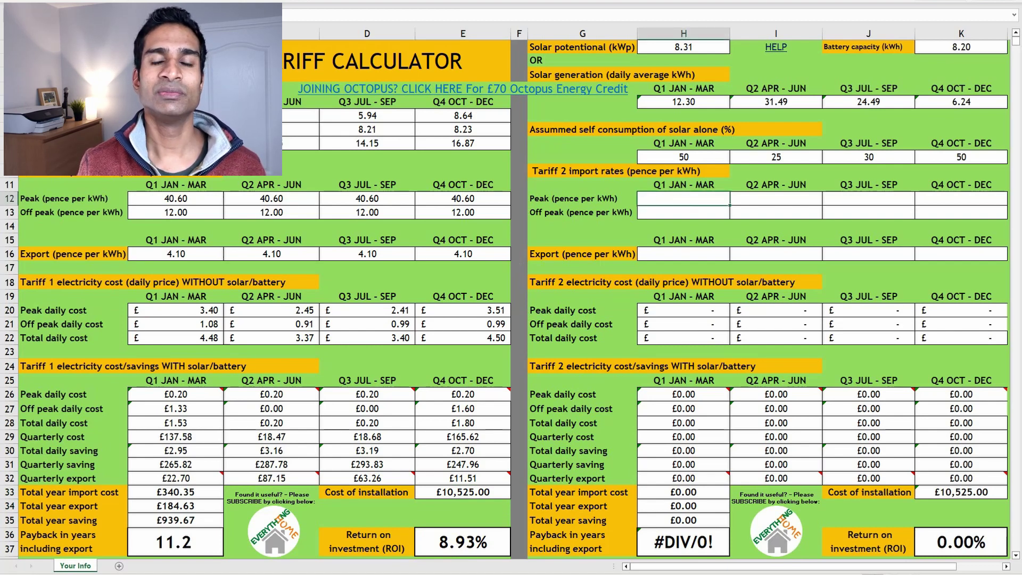
text(40.6)
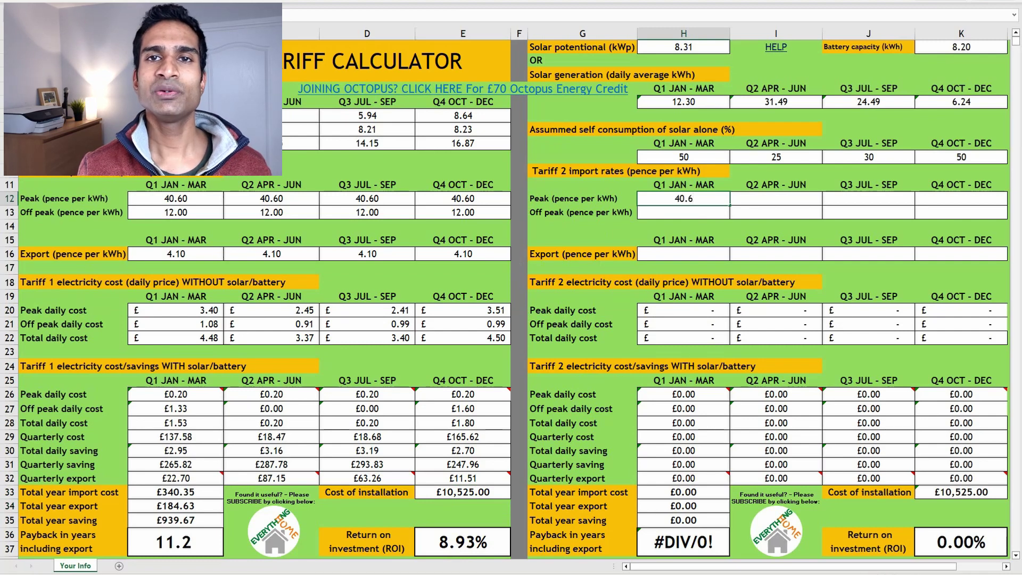
key(Return)
text(12)
key(Tab)
Enter the Tariff 2 import rates for Q2 as 31.87 peak and 19.12 off-peak pence per kWh
key(Up)
text(3)
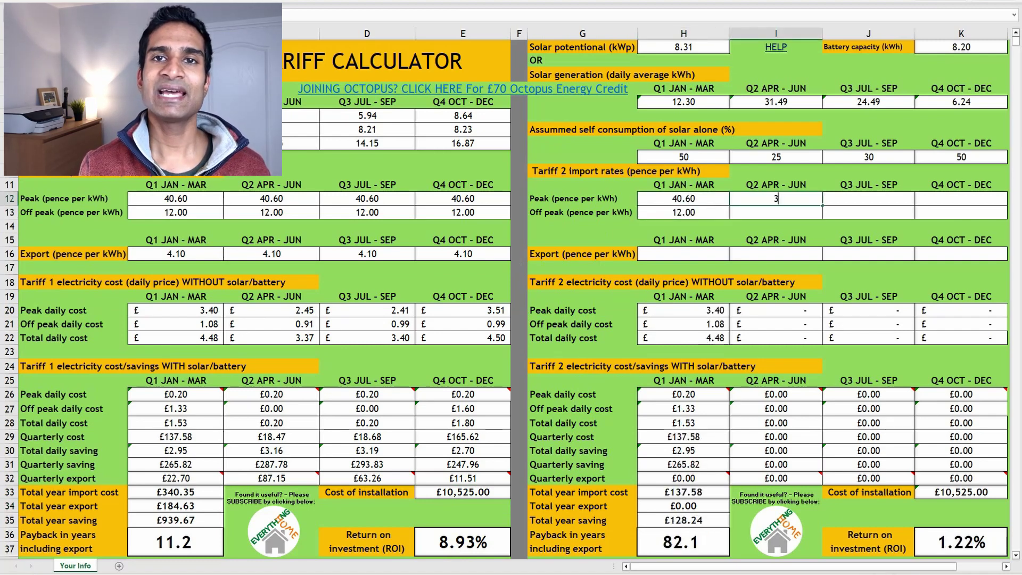
text(1.87)
key(Return)
text(19.12)
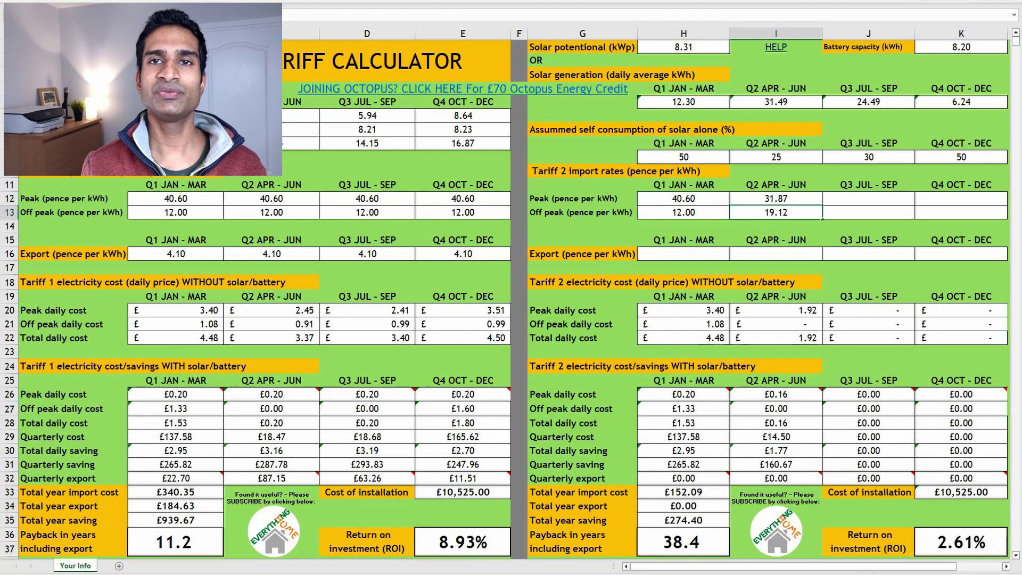
Enter the Tariff 2 import rates for Q3 as 31.87 peak and 19.12 off-peak pence per kWh
key(Tab)
key(Up)
text(31.)
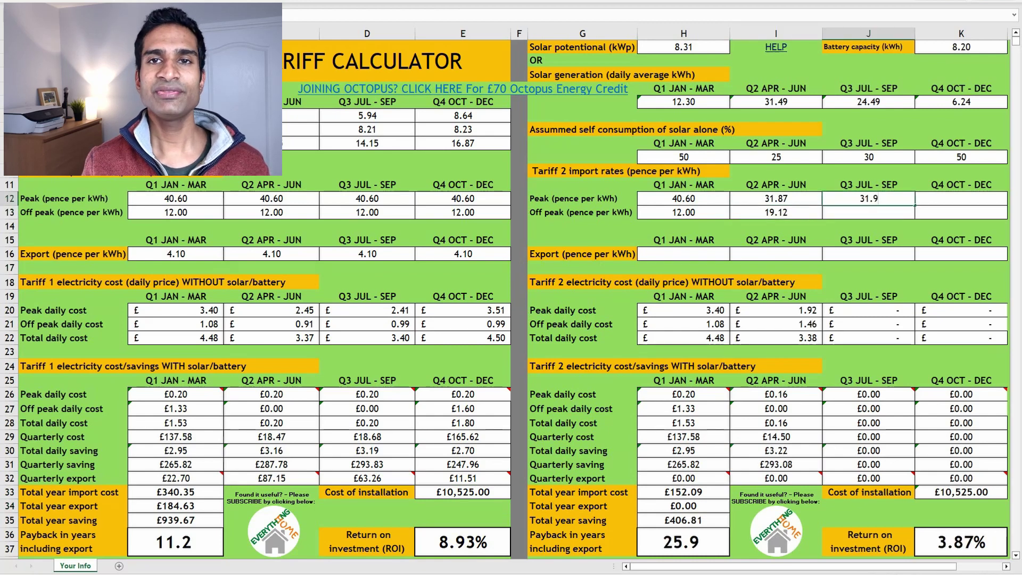
text(87)
key(Return)
text(19.12)
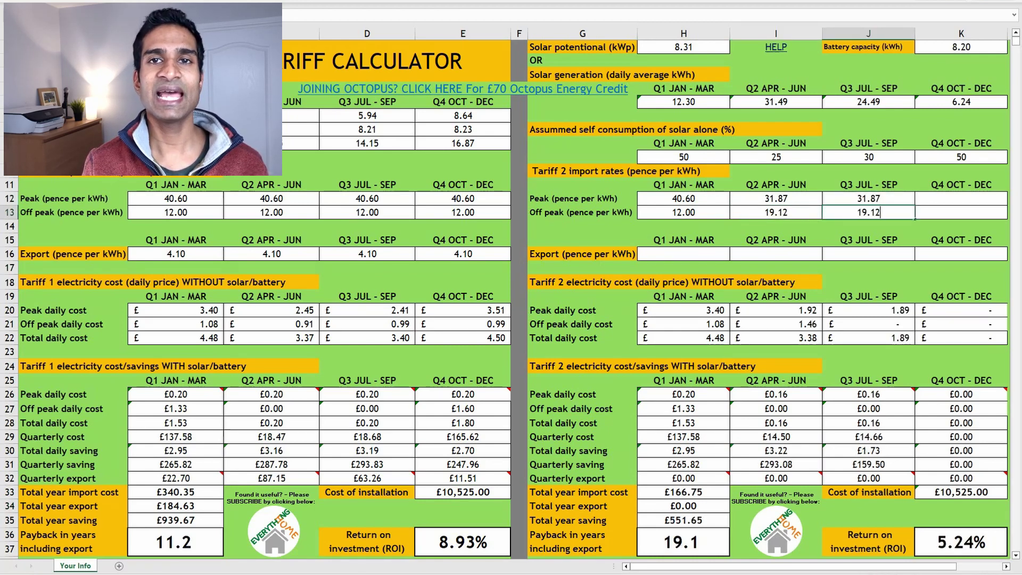
Enter the Tariff 2 import rates for Q4 as 40.60 peak and 12.00 off-peak pence per kWh
key(Tab)
key(Up)
text(40.60)
key(Return)
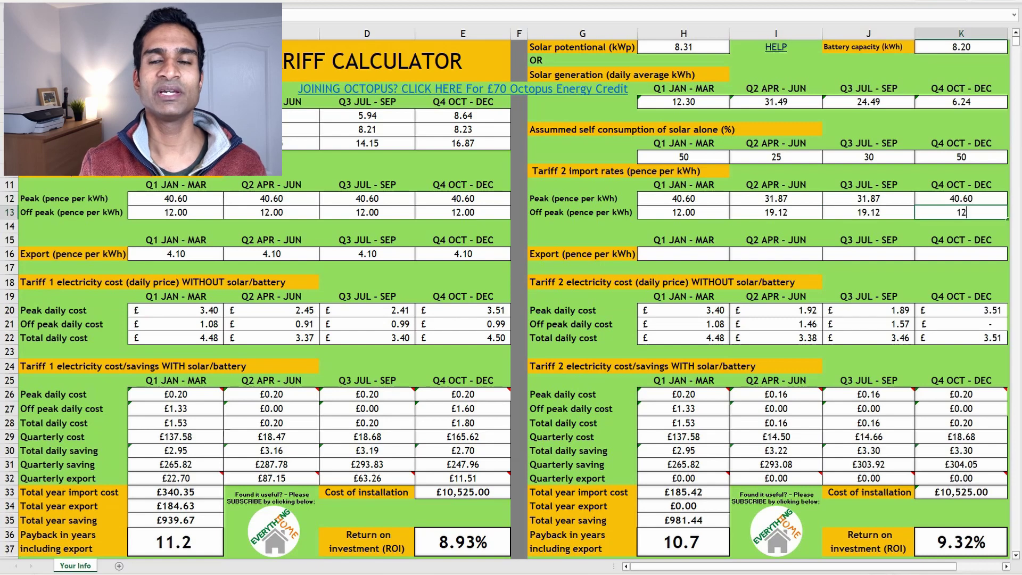
text(12.00)
key(Return)
Set the Tariff 2 export rate to 4.10 pence per kWh for Q1 and Q4
click(684, 254)
text(4.10)
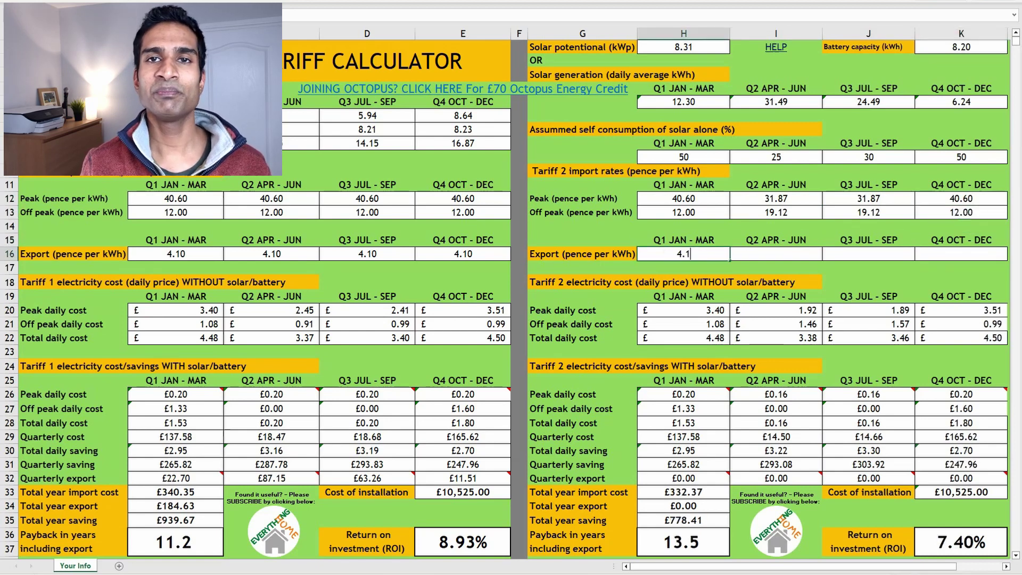
key(Tab)
key(Tab)
key(Tab)
text(4.10)
Set the Tariff 2 export rate to 24 pence per kWh for Q2 and Q3
key(shift+Tab)
key(shift+Tab)
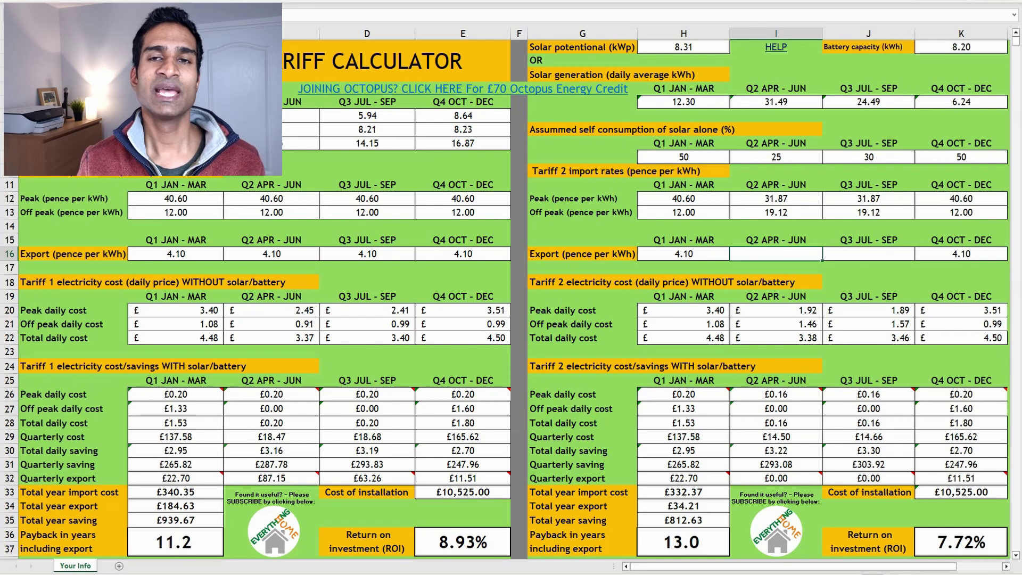
text(24)
key(Tab)
text(24)
key(Return)
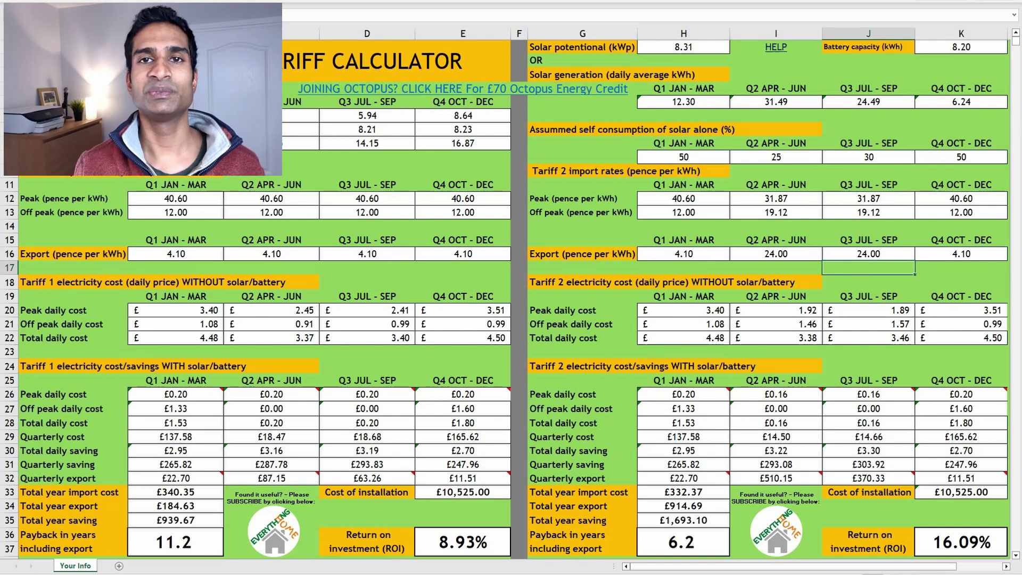
key(ctrl+Home)
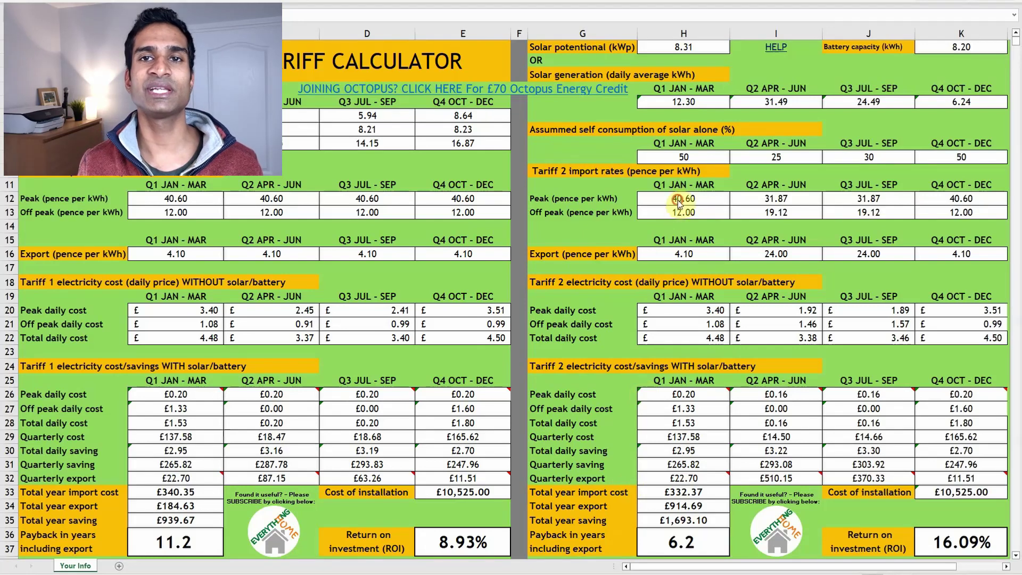
Copy all four quarters of Tariff 2 peak and off-peak import rates over the Tariff 1 import rates
drag(679, 204, 963, 210)
key(ctrl+c)
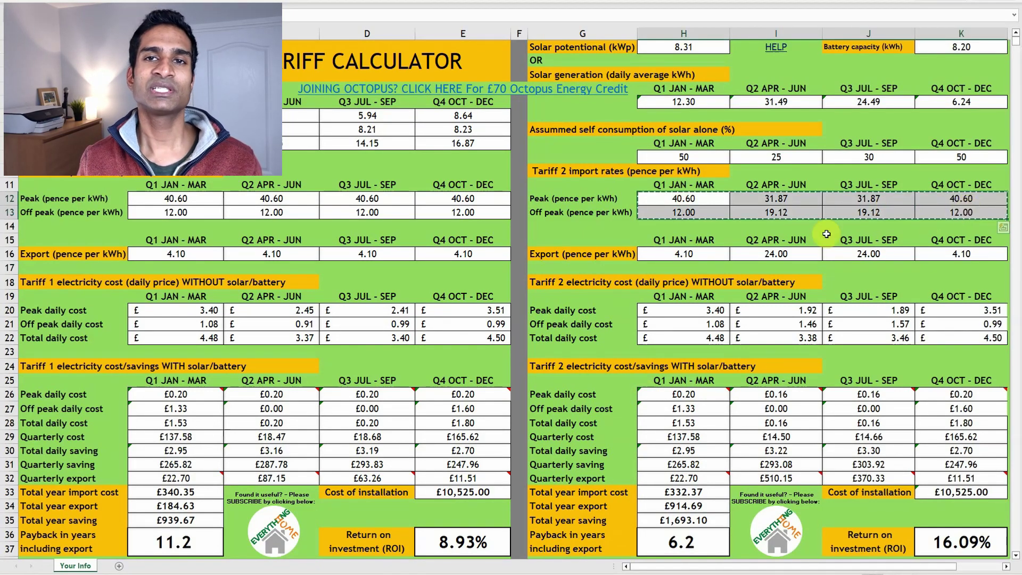
drag(176, 200, 449, 217)
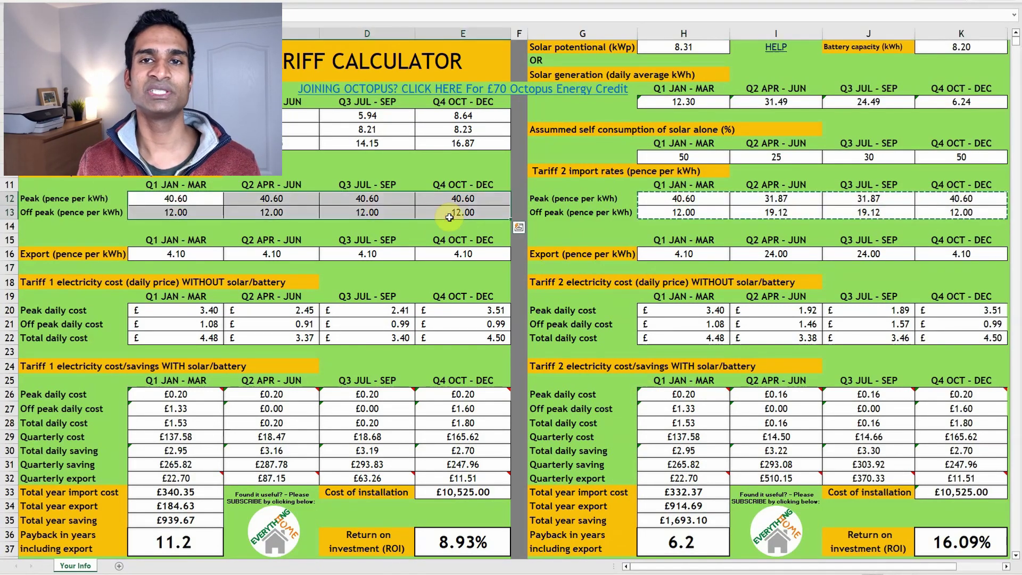
key(ctrl+v)
Copy the four quarterly Tariff 2 export rates over the Tariff 1 export rates
drag(681, 253, 951, 250)
key(ctrl+c)
drag(175, 253, 452, 255)
key(ctrl+v)
Copy the Tariff 2 Q2 peak and off-peak import rates into Q1 and fill them across through Q4
click(787, 204)
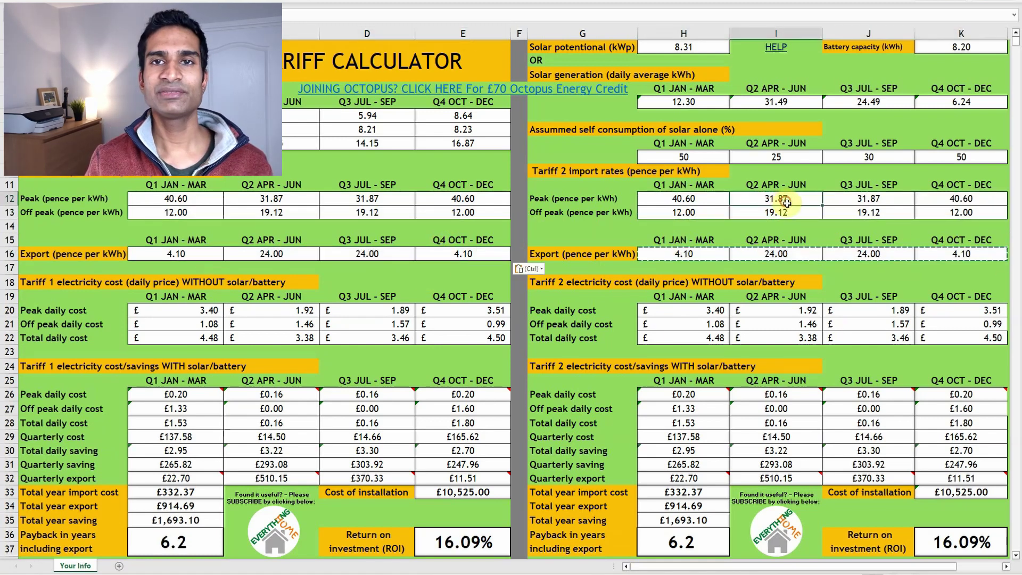
drag(787, 203, 793, 215)
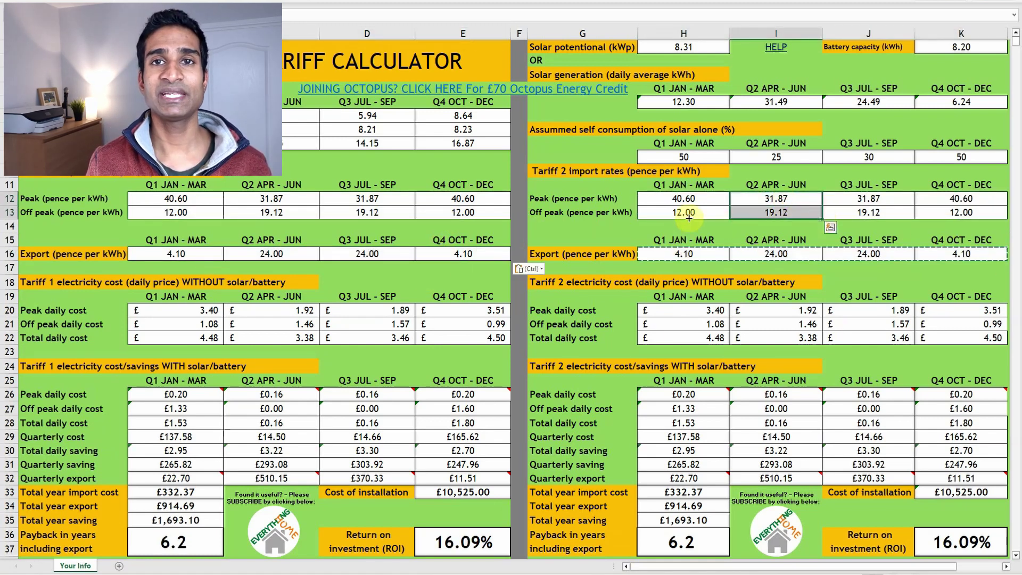
key(ctrl+c)
click(692, 201)
key(ctrl+v)
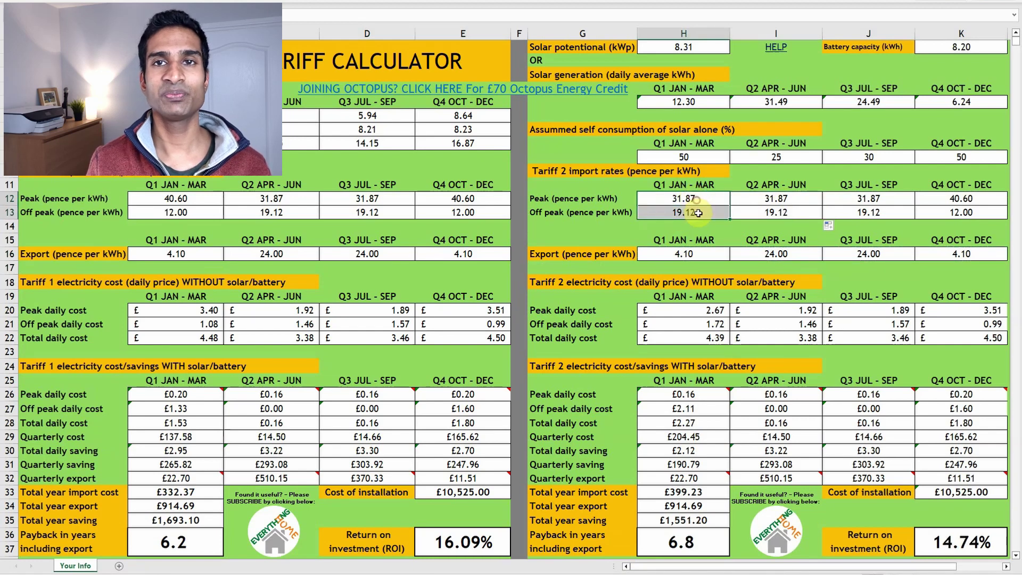
drag(730, 218, 987, 207)
Set the Tariff 2 export rate to 21.91 pence per kWh for Q1 and Q4
click(704, 255)
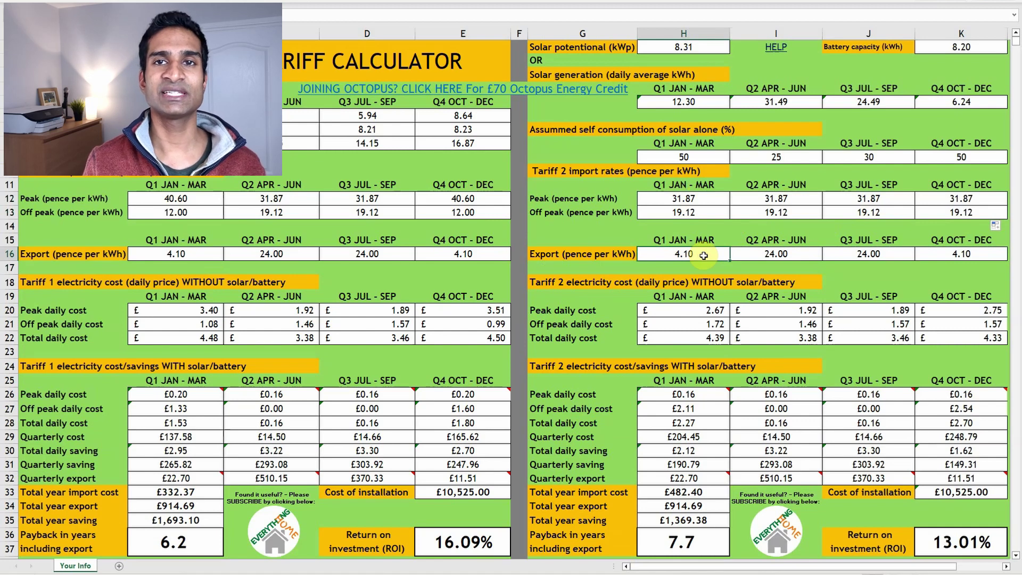
text(21.91)
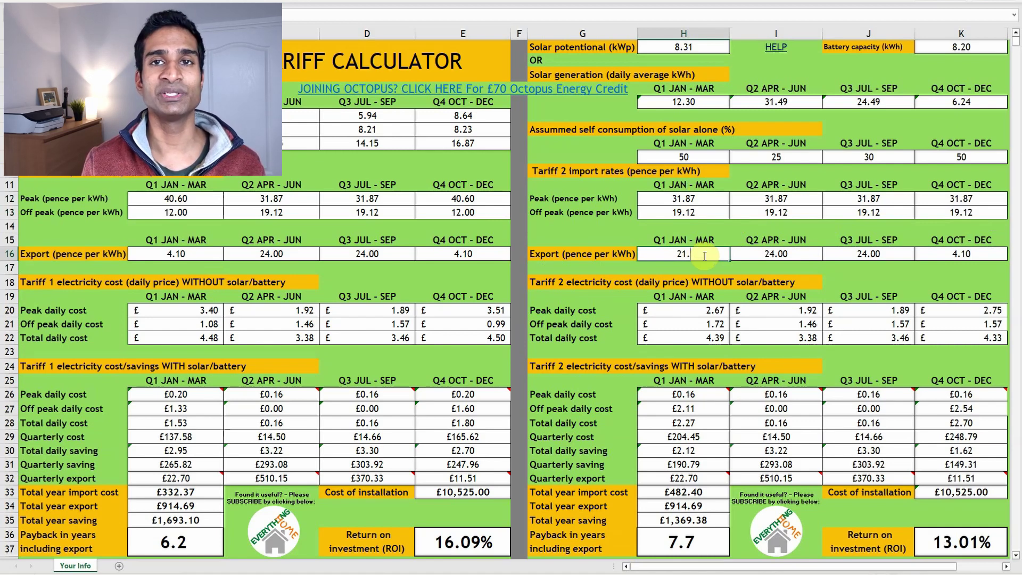
click(970, 254)
text(21.91)
key(Return)
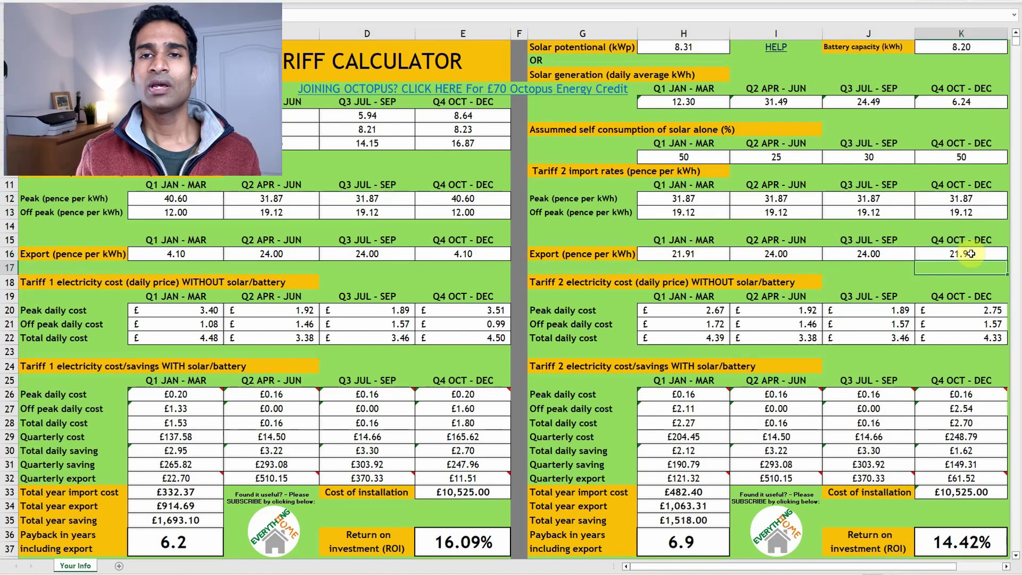